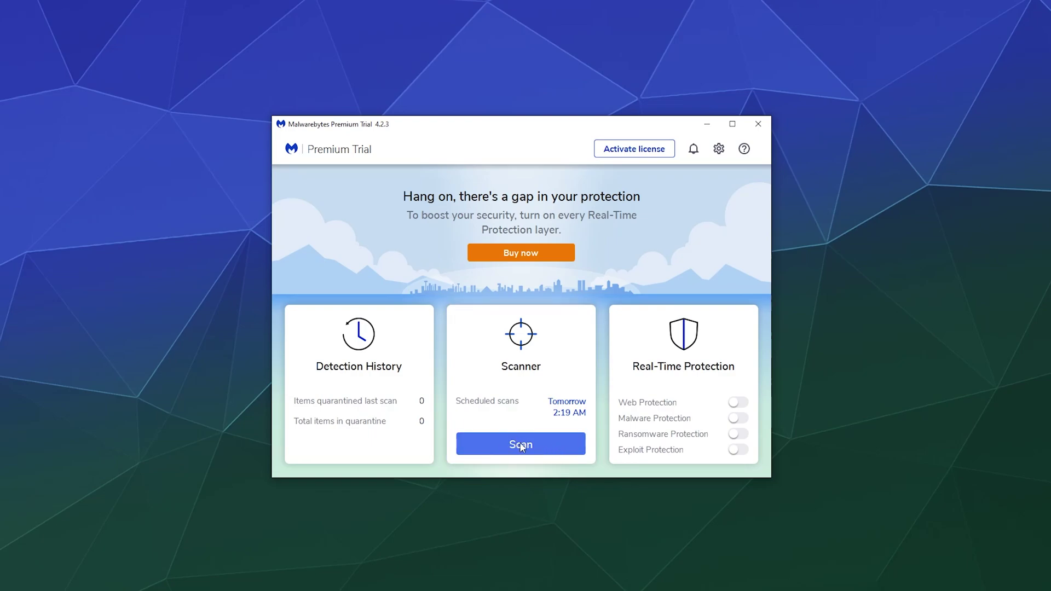
- Run a Threat Scan from the Scanner card until it lists 599 detected items
{"action": "left_click", "coordinate": [494, 445]}
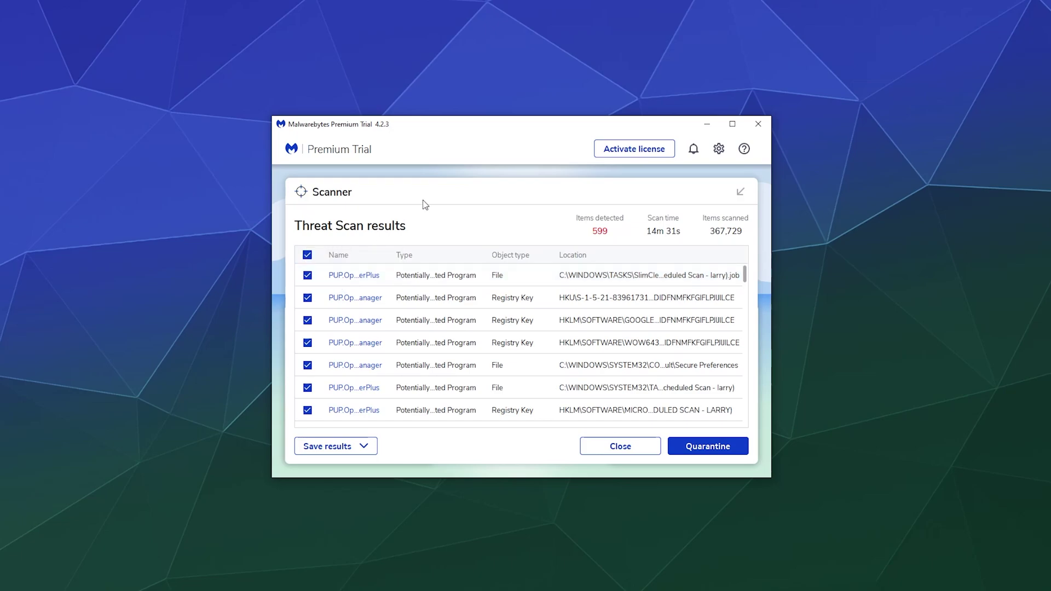
{"action": "scroll", "coordinate": [368, 331], "scroll_direction": "down", "scroll_amount": 5}
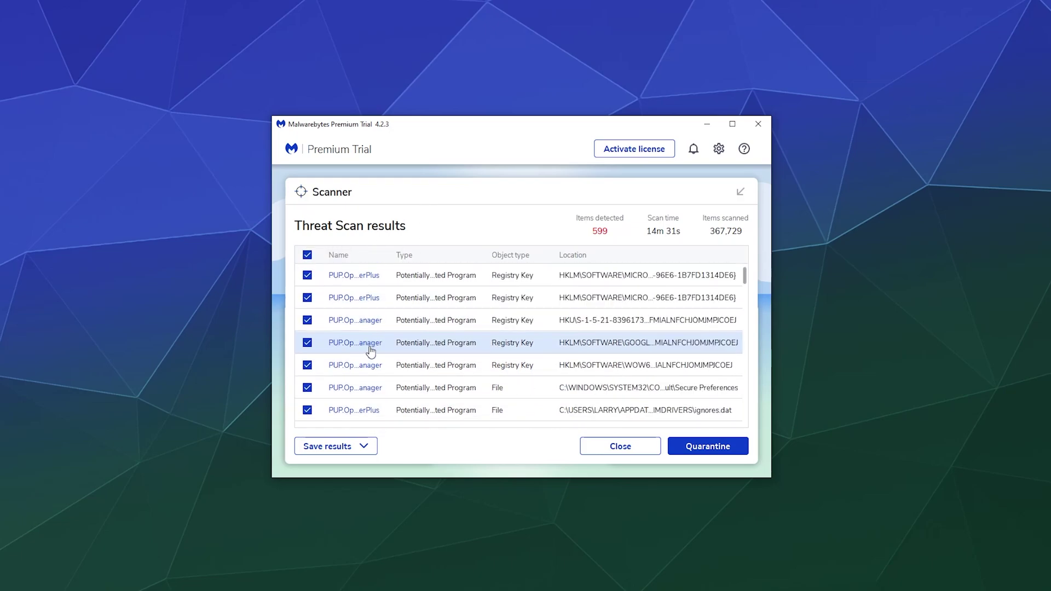
{"action": "scroll", "coordinate": [371, 350], "scroll_direction": "down", "scroll_amount": 3}
{"action": "scroll", "coordinate": [372, 354], "scroll_direction": "down", "scroll_amount": 2}
{"action": "scroll", "coordinate": [373, 365], "scroll_direction": "up", "scroll_amount": 2}
{"action": "scroll", "coordinate": [375, 377], "scroll_direction": "up", "scroll_amount": 3}
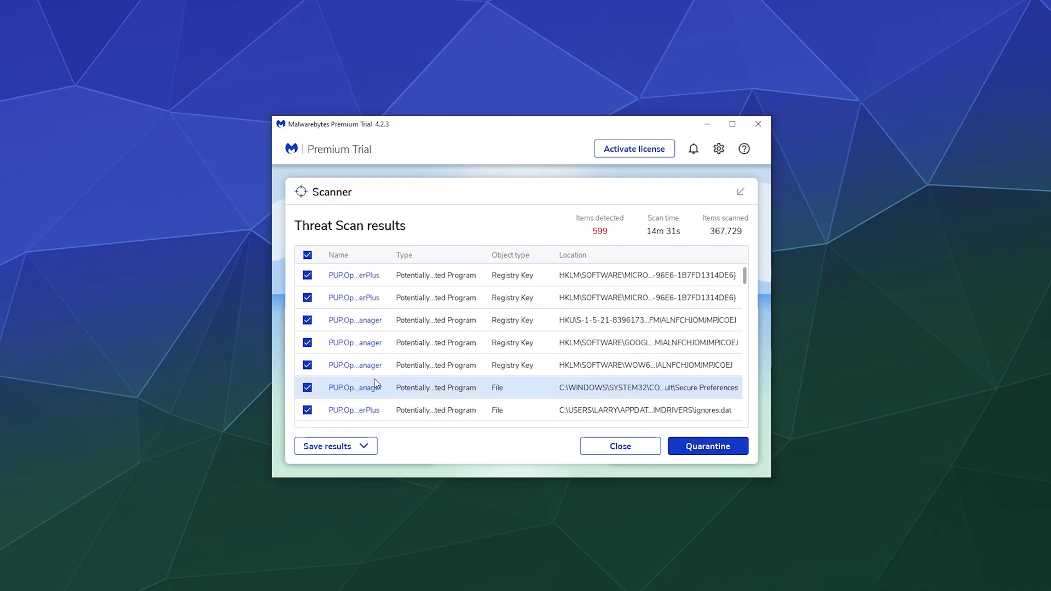
{"action": "scroll", "coordinate": [375, 379], "scroll_direction": "down", "scroll_amount": 2}
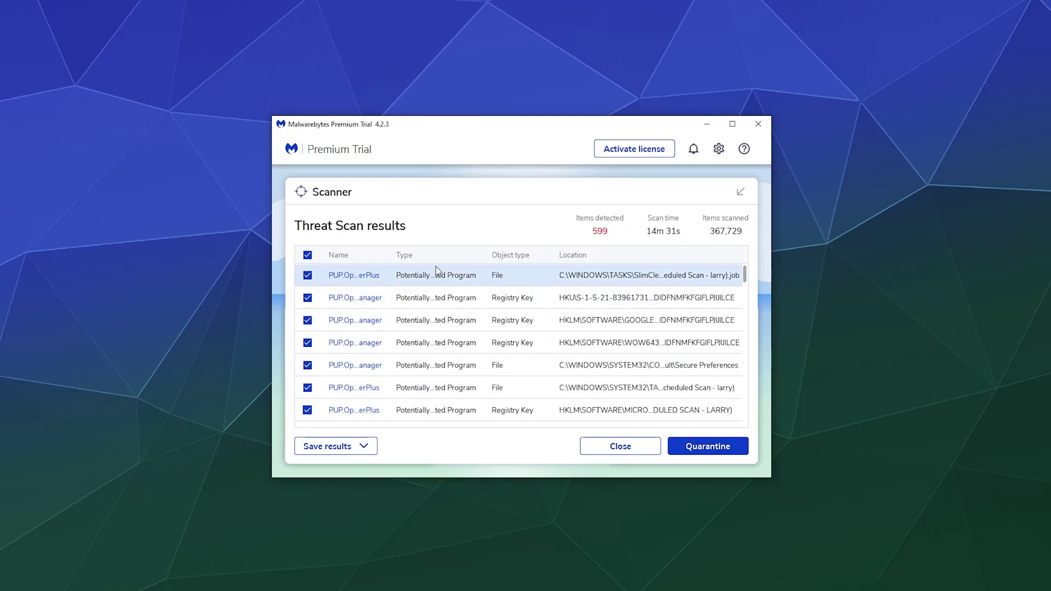
{"action": "scroll", "coordinate": [575, 337], "scroll_direction": "down", "scroll_amount": 2}
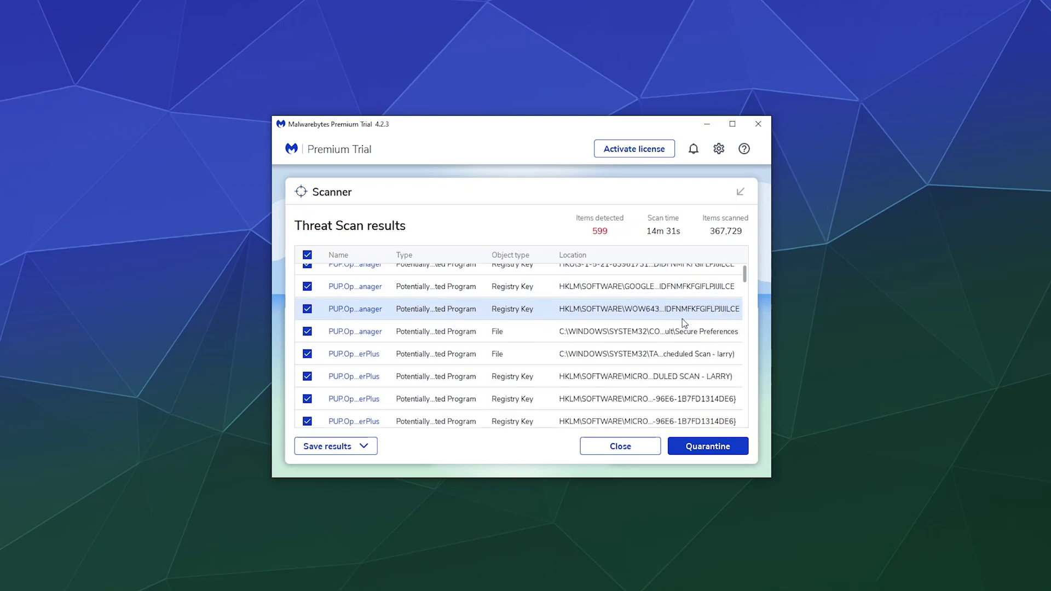
{"action": "scroll", "coordinate": [683, 319], "scroll_direction": "down", "scroll_amount": 2}
{"action": "scroll", "coordinate": [605, 349], "scroll_direction": "down", "scroll_amount": 2}
{"action": "scroll", "coordinate": [605, 357], "scroll_direction": "down", "scroll_amount": 2}
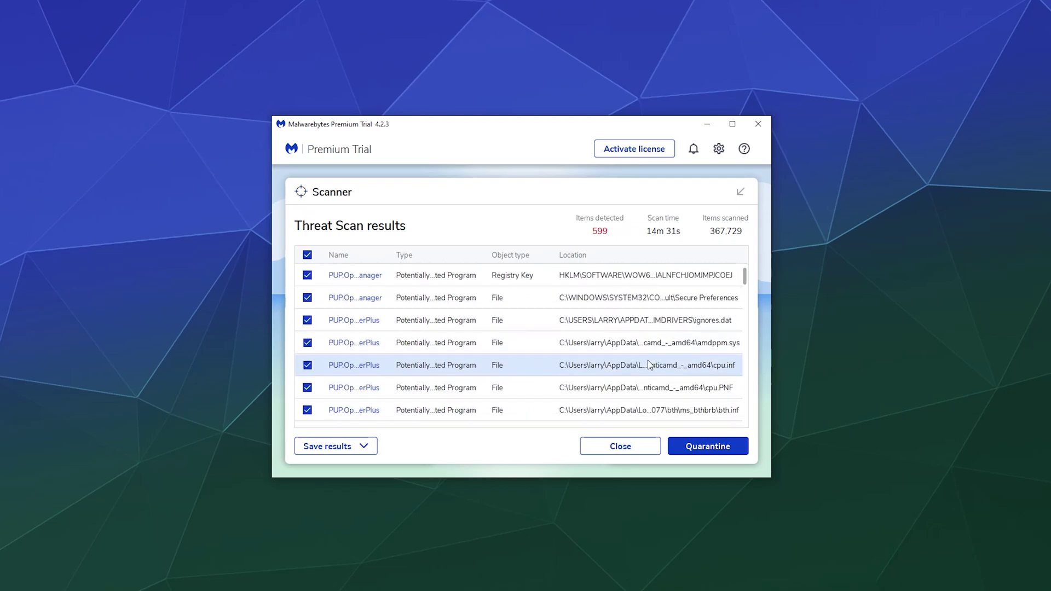
{"action": "scroll", "coordinate": [550, 366], "scroll_direction": "down", "scroll_amount": 2}
{"action": "scroll", "coordinate": [550, 366], "scroll_direction": "down", "scroll_amount": 1}
{"action": "scroll", "coordinate": [550, 366], "scroll_direction": "down", "scroll_amount": 2}
{"action": "scroll", "coordinate": [550, 366], "scroll_direction": "down", "scroll_amount": 2}
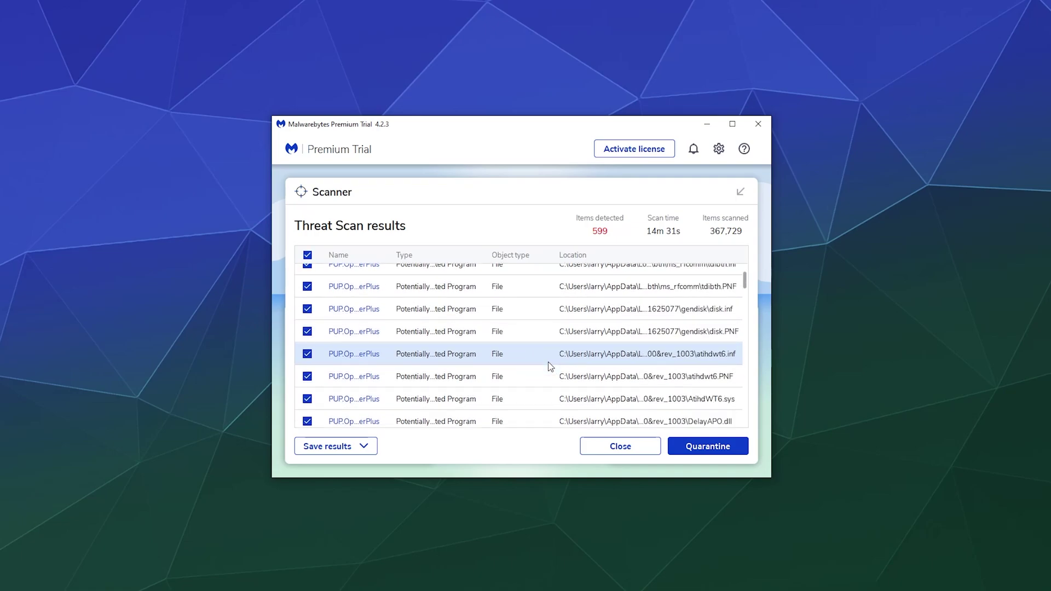
{"action": "scroll", "coordinate": [551, 366], "scroll_direction": "down", "scroll_amount": 2}
{"action": "scroll", "coordinate": [550, 366], "scroll_direction": "down", "scroll_amount": 2}
{"action": "scroll", "coordinate": [550, 367], "scroll_direction": "down", "scroll_amount": 2}
{"action": "scroll", "coordinate": [550, 366], "scroll_direction": "down", "scroll_amount": 2}
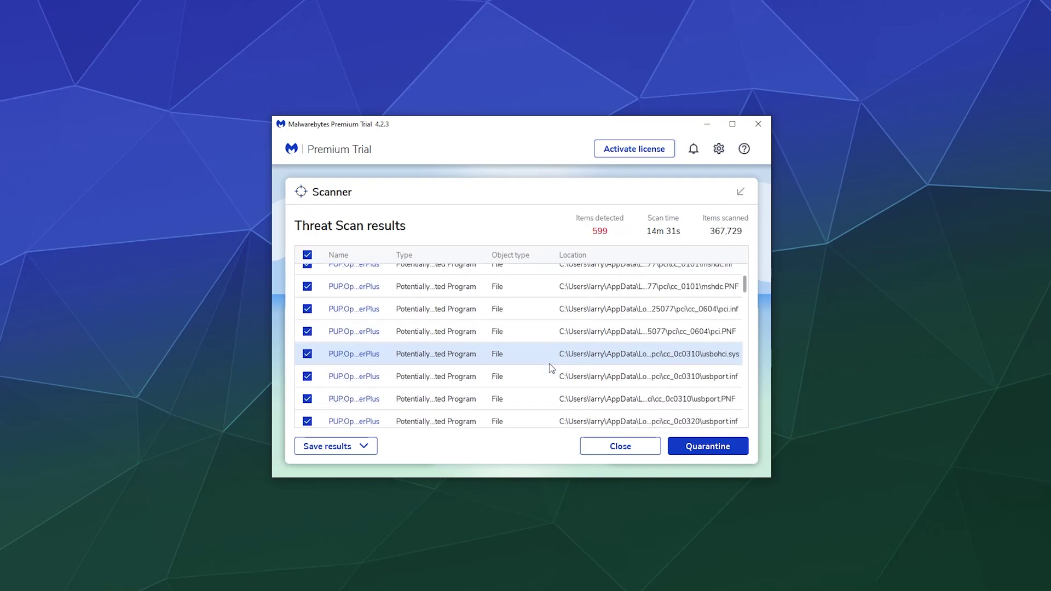
{"action": "scroll", "coordinate": [550, 366], "scroll_direction": "down", "scroll_amount": 2}
{"action": "scroll", "coordinate": [552, 358], "scroll_direction": "down", "scroll_amount": 2}
{"action": "scroll", "coordinate": [551, 358], "scroll_direction": "down", "scroll_amount": 2}
{"action": "scroll", "coordinate": [550, 360], "scroll_direction": "down", "scroll_amount": 2}
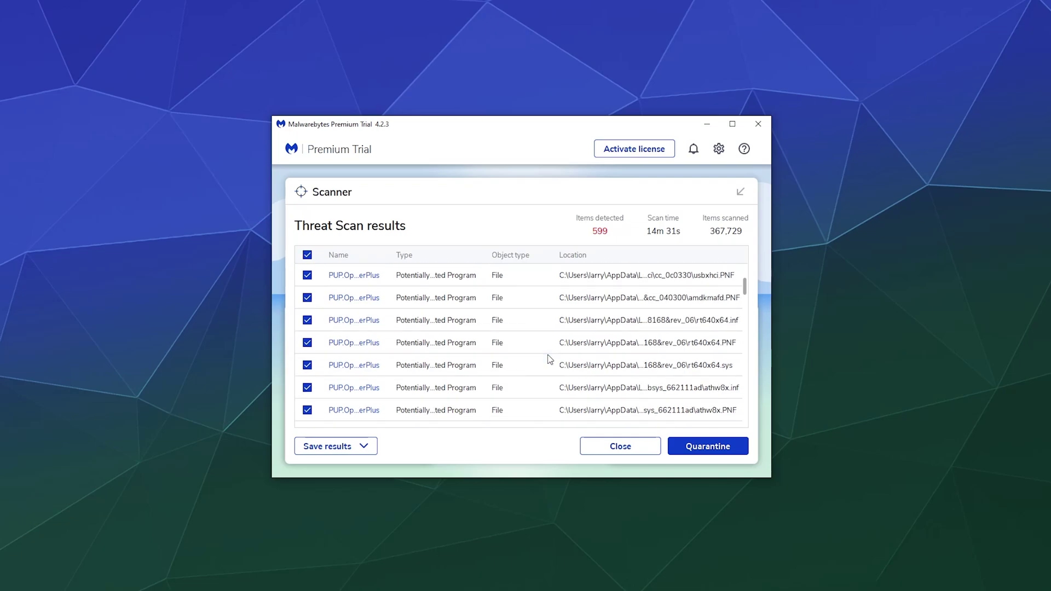
{"action": "scroll", "coordinate": [550, 360], "scroll_direction": "down", "scroll_amount": 1}
{"action": "scroll", "coordinate": [550, 362], "scroll_direction": "down", "scroll_amount": 2}
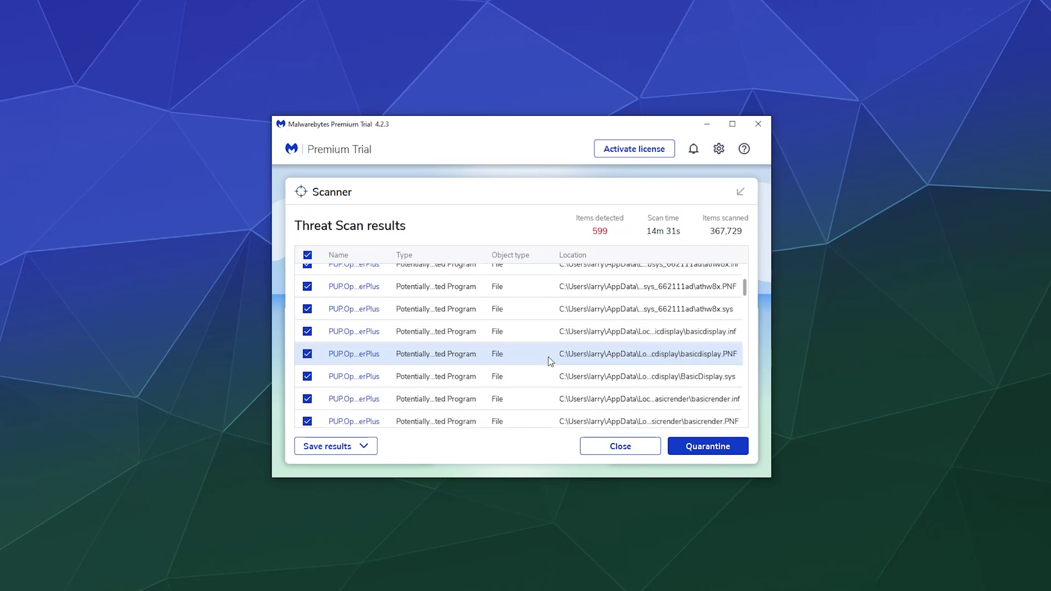
{"action": "scroll", "coordinate": [551, 362], "scroll_direction": "down", "scroll_amount": 1}
{"action": "scroll", "coordinate": [549, 360], "scroll_direction": "down", "scroll_amount": 1}
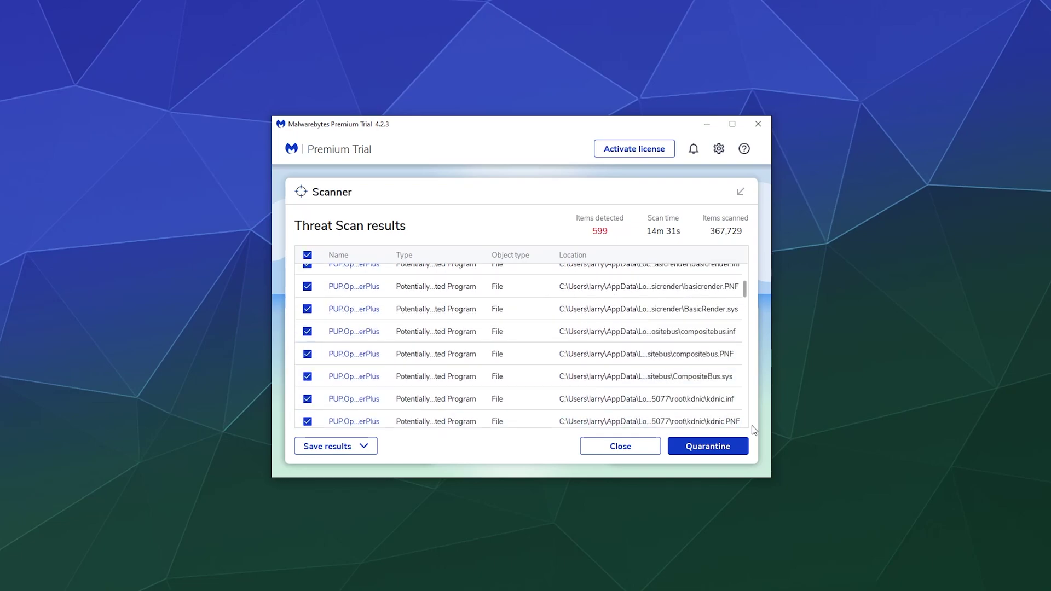
- Drag the results window wider so the detected items' full locations are visible
{"action": "left_click_drag", "start_coordinate": [771, 426], "coordinate": [943, 427]}
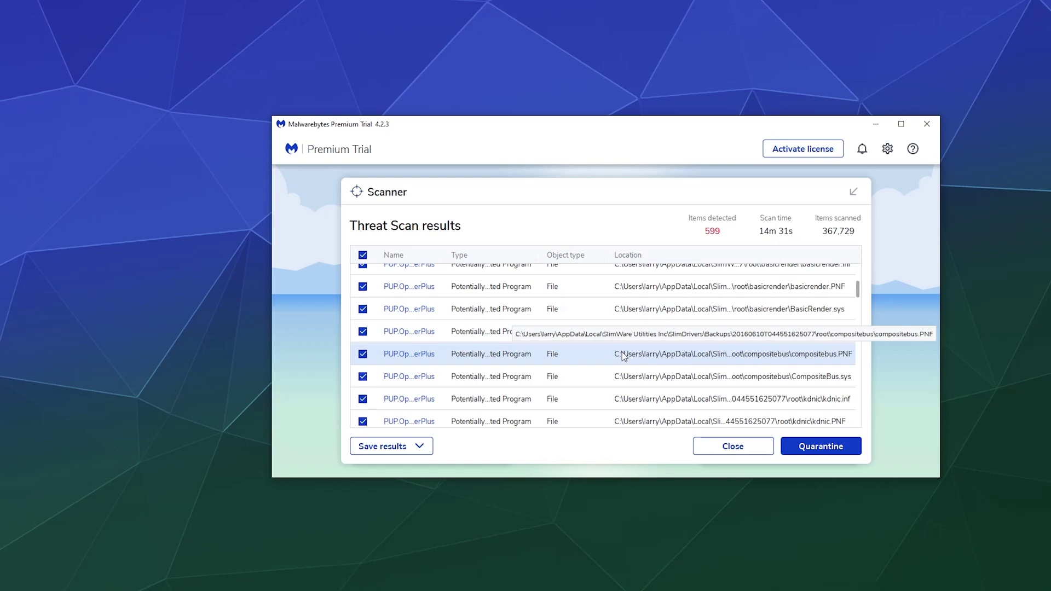
{"action": "scroll", "coordinate": [622, 356], "scroll_direction": "down", "scroll_amount": 1}
{"action": "scroll", "coordinate": [622, 355], "scroll_direction": "down", "scroll_amount": 1}
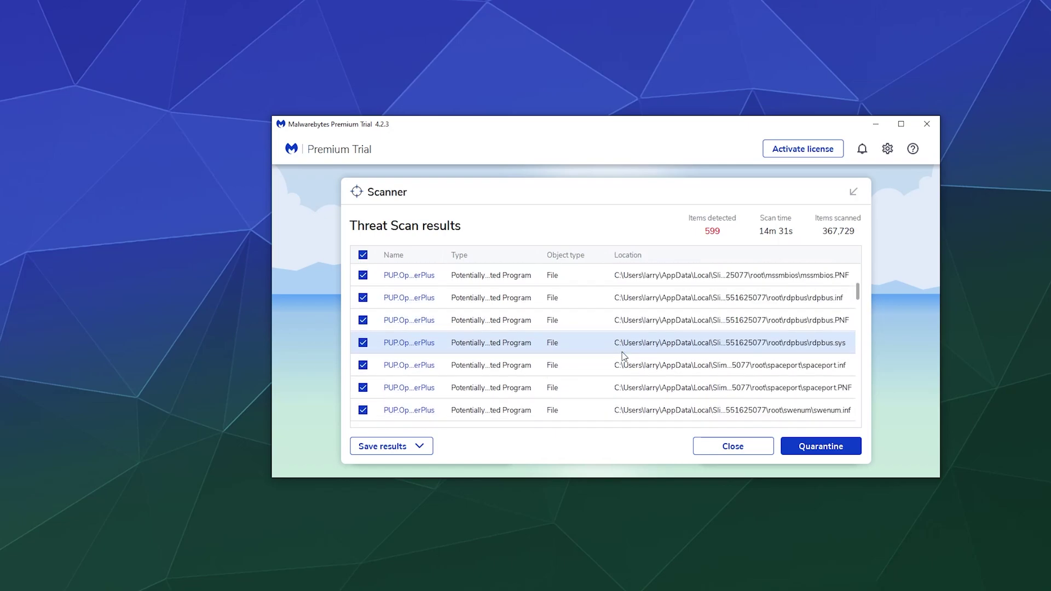
{"action": "scroll", "coordinate": [622, 355], "scroll_direction": "down", "scroll_amount": 1}
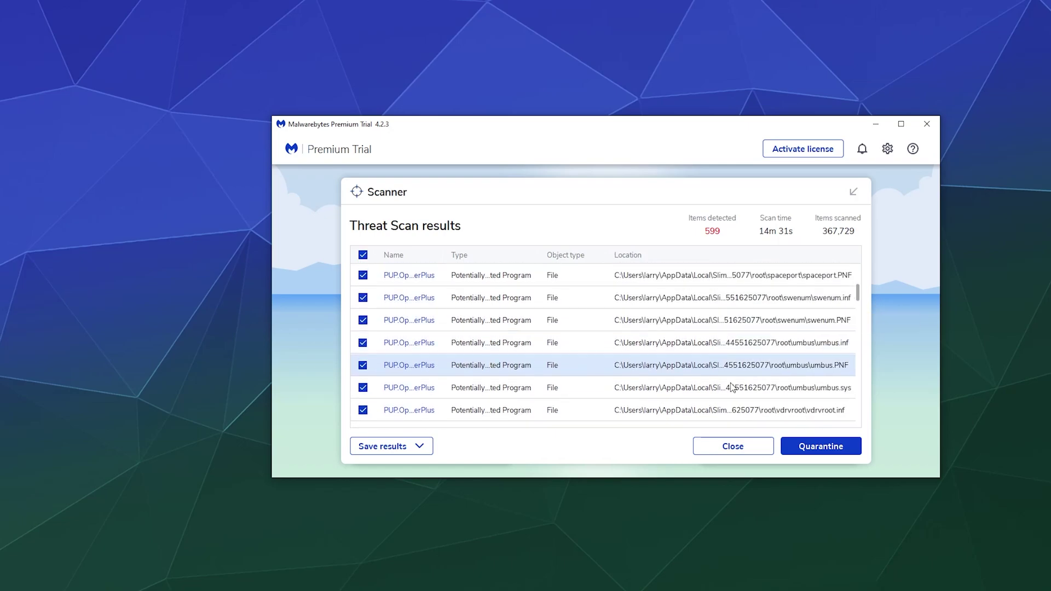
{"action": "scroll", "coordinate": [796, 386], "scroll_direction": "down", "scroll_amount": 1}
{"action": "scroll", "coordinate": [796, 386], "scroll_direction": "down", "scroll_amount": 1}
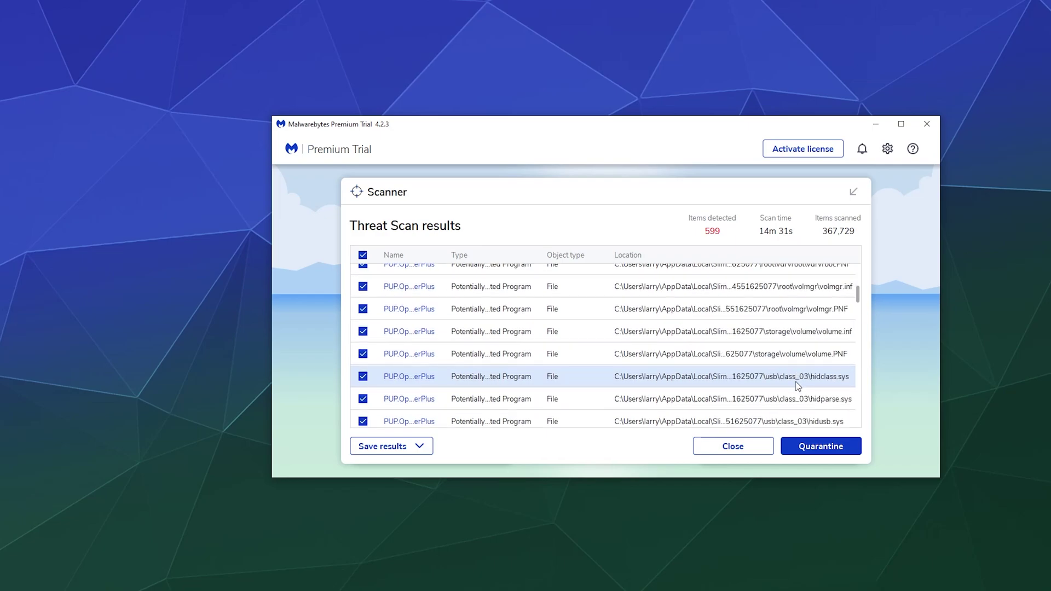
{"action": "scroll", "coordinate": [796, 386], "scroll_direction": "down", "scroll_amount": 1}
{"action": "scroll", "coordinate": [796, 386], "scroll_direction": "down", "scroll_amount": 1}
{"action": "scroll", "coordinate": [797, 387], "scroll_direction": "down", "scroll_amount": 1}
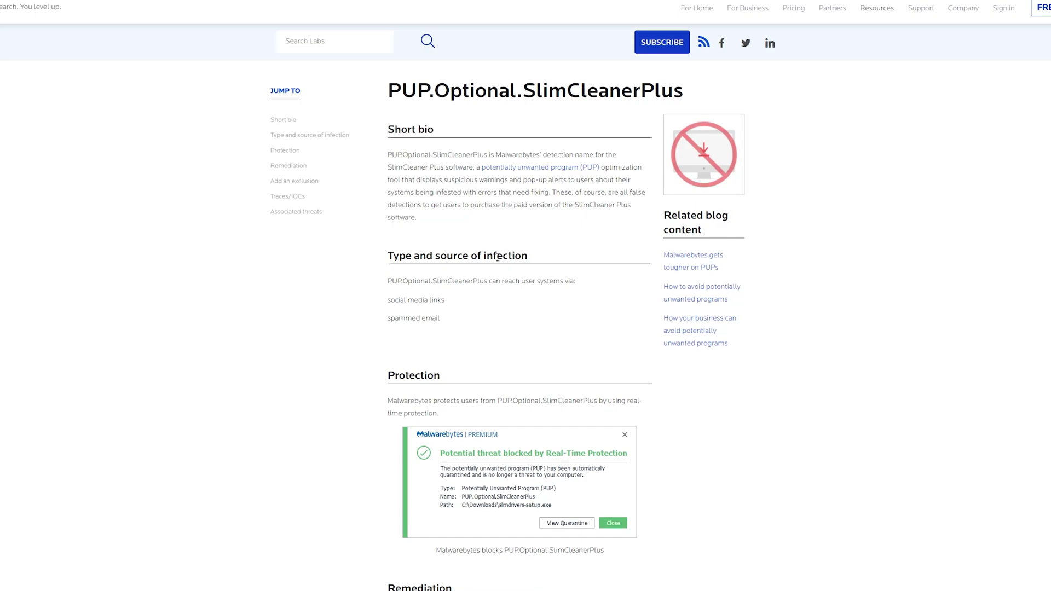
{"action": "scroll", "coordinate": [370, 324], "scroll_direction": "down", "scroll_amount": 5}
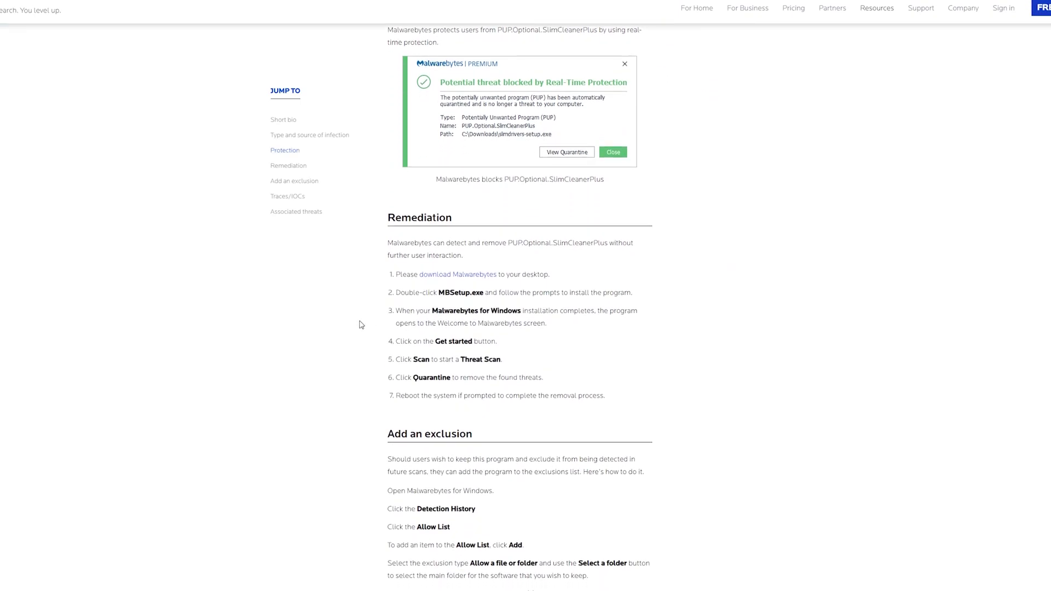
{"action": "scroll", "coordinate": [359, 324], "scroll_direction": "up", "scroll_amount": 3}
{"action": "scroll", "coordinate": [359, 324], "scroll_direction": "down", "scroll_amount": 1}
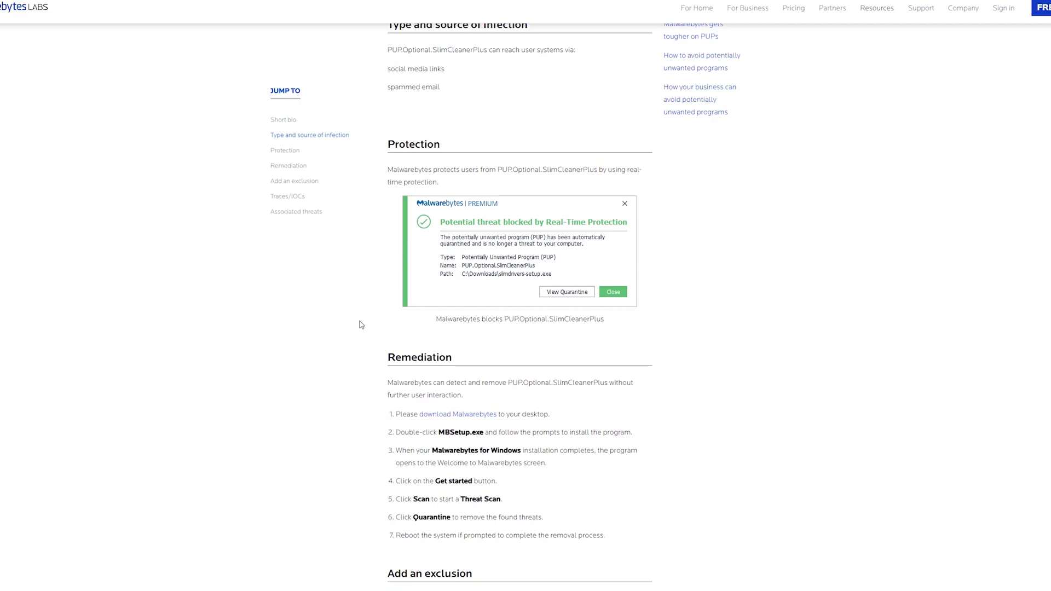
{"action": "scroll", "coordinate": [359, 324], "scroll_direction": "up", "scroll_amount": 3}
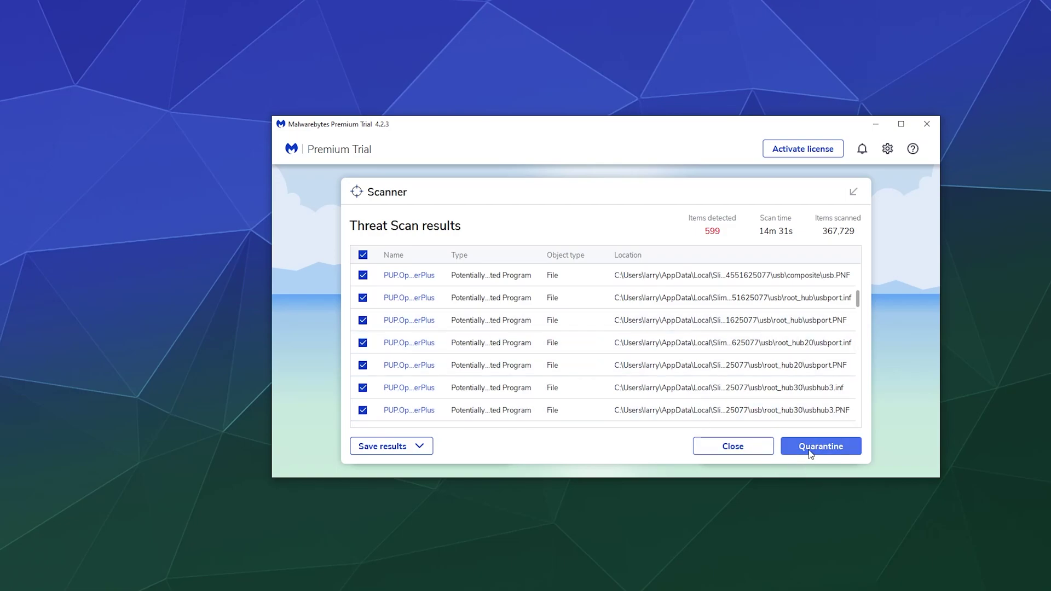
- Quarantine all 599 detected items from the Threat Scan results
{"action": "left_click", "coordinate": [422, 449]}
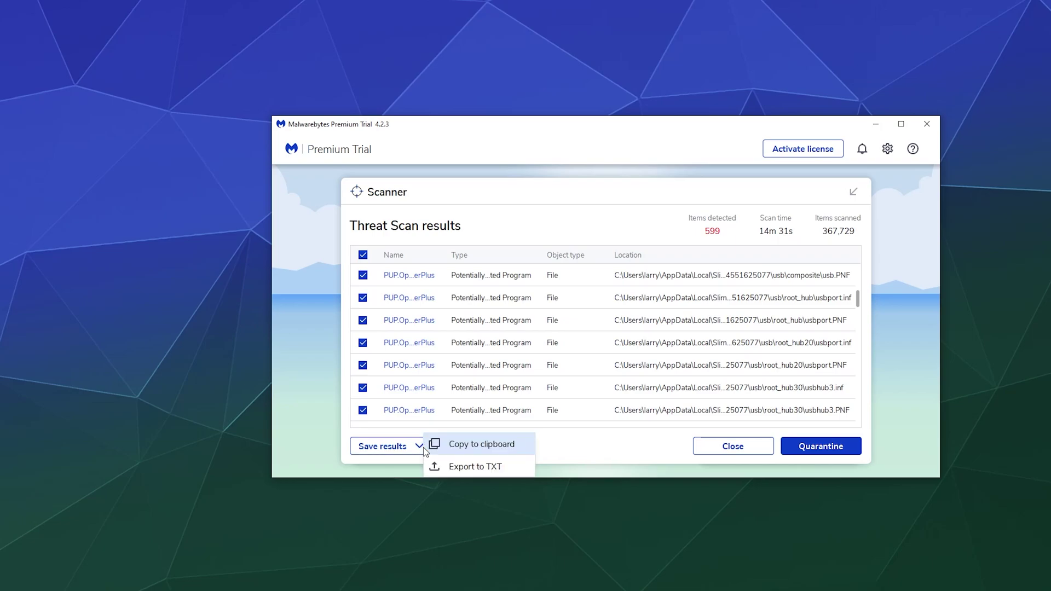
{"action": "left_click", "coordinate": [801, 443]}
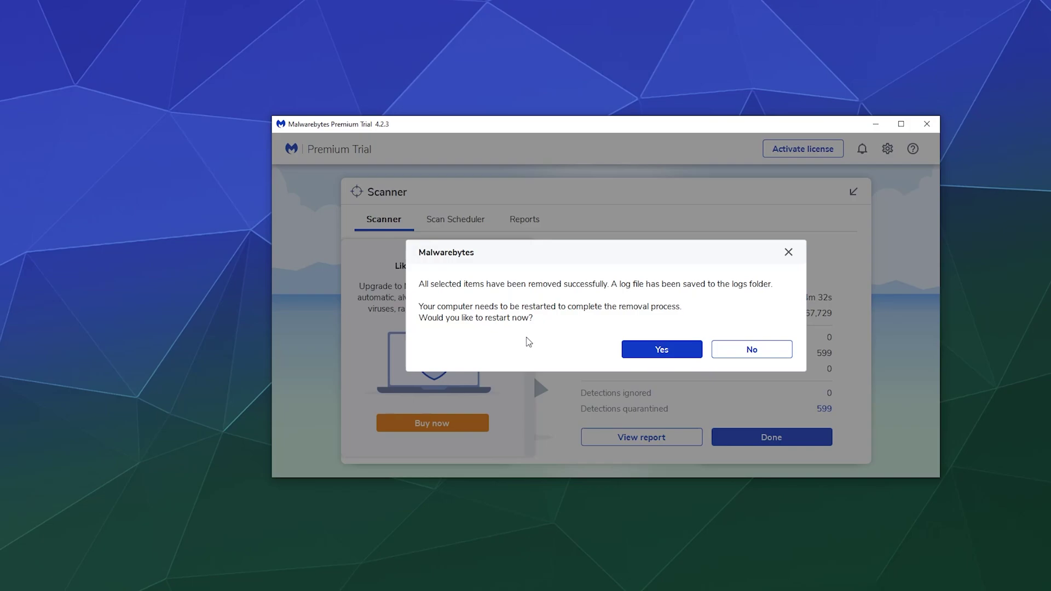
- Decline the restart, collapse the upgrade promotion, and move the window slightly left
{"action": "left_click", "coordinate": [743, 350]}
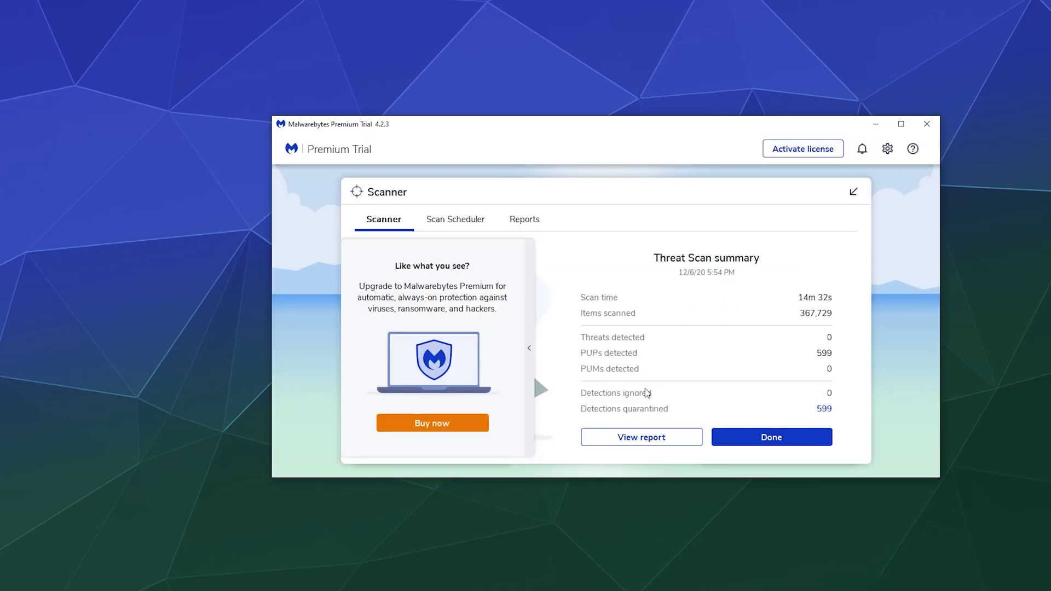
{"action": "left_click", "coordinate": [529, 348]}
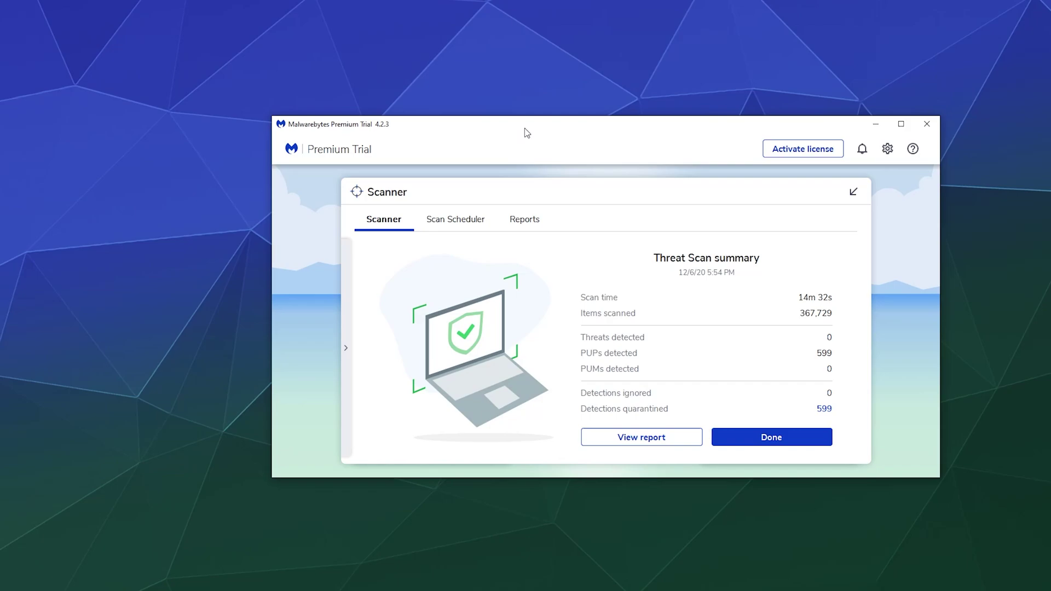
{"action": "left_click_drag", "start_coordinate": [525, 132], "coordinate": [488, 127]}
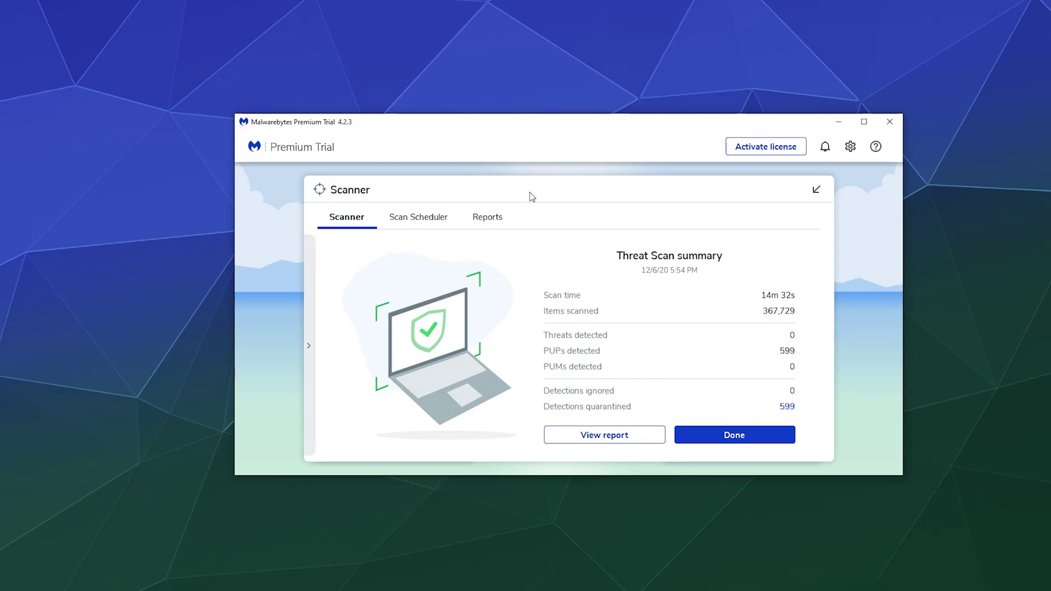
- Look over the scheduled scans and past scan reports, then return to the Threat Scan summary
{"action": "left_click", "coordinate": [440, 220]}
{"action": "left_click", "coordinate": [350, 220]}
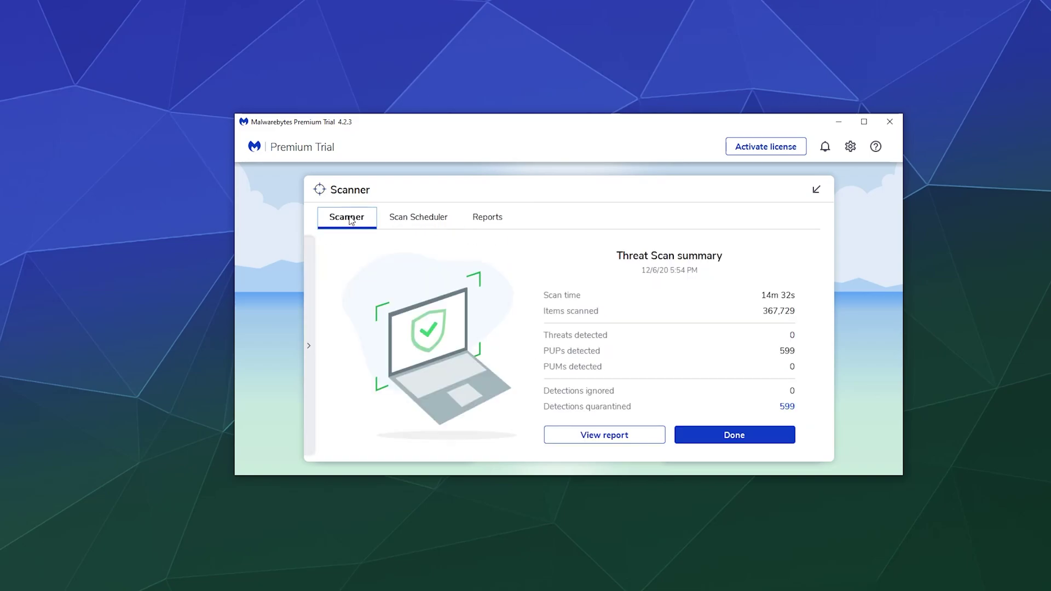
{"action": "left_click", "coordinate": [403, 233]}
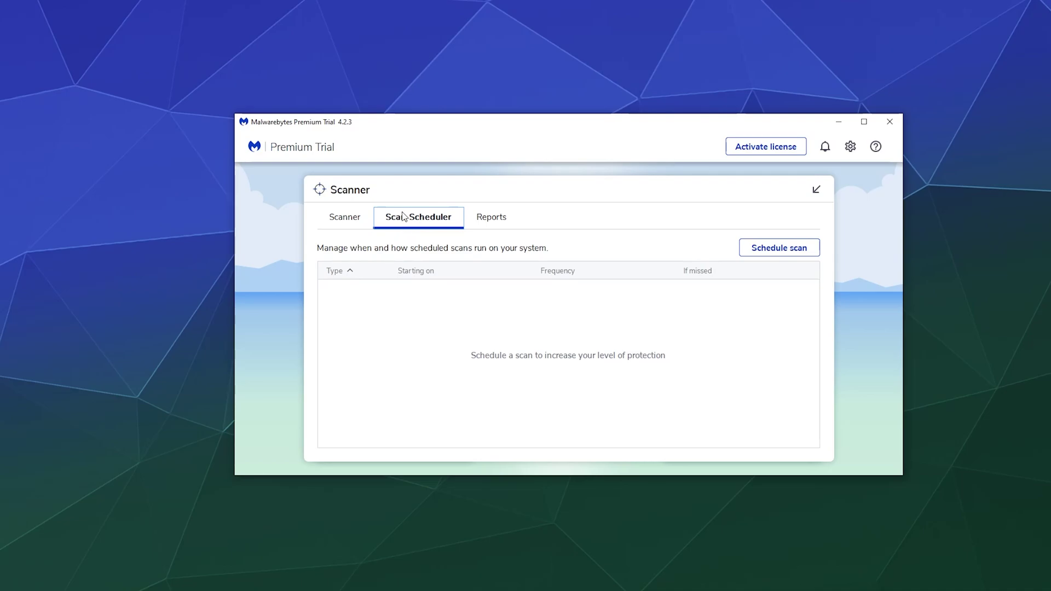
{"action": "left_click", "coordinate": [493, 220]}
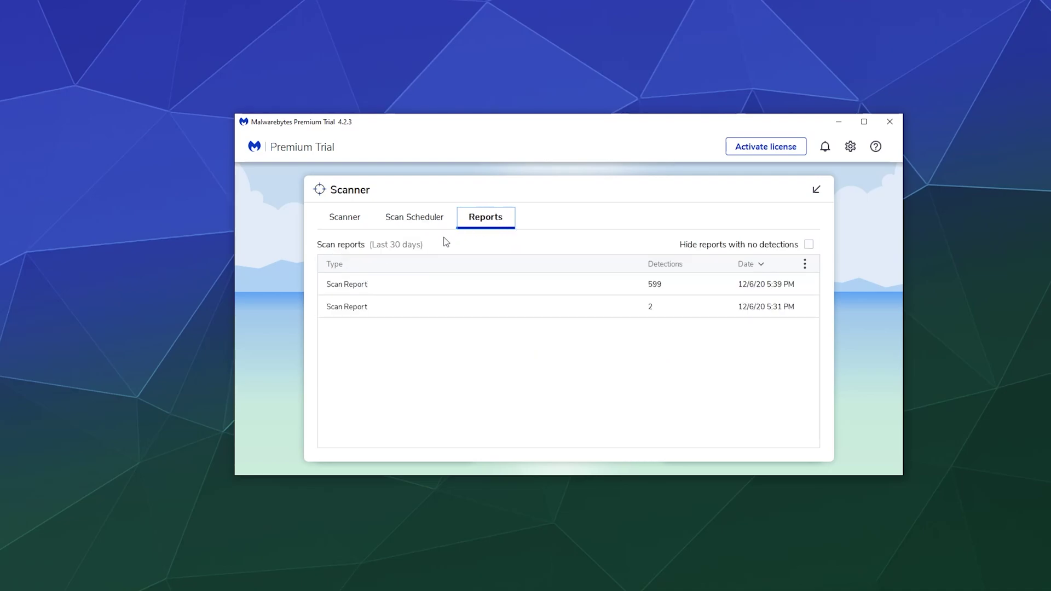
{"action": "left_click", "coordinate": [351, 220]}
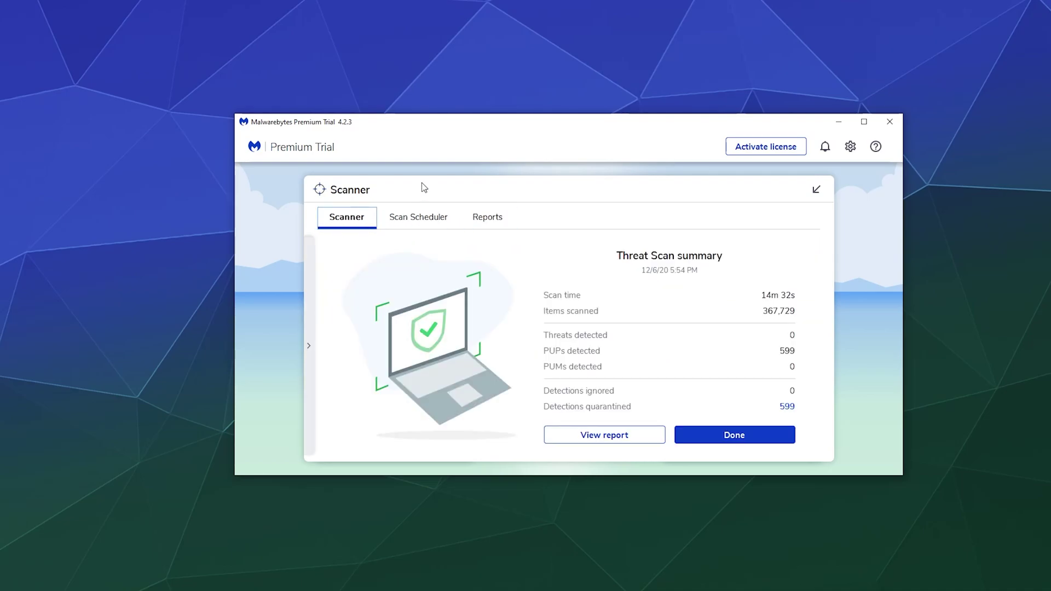